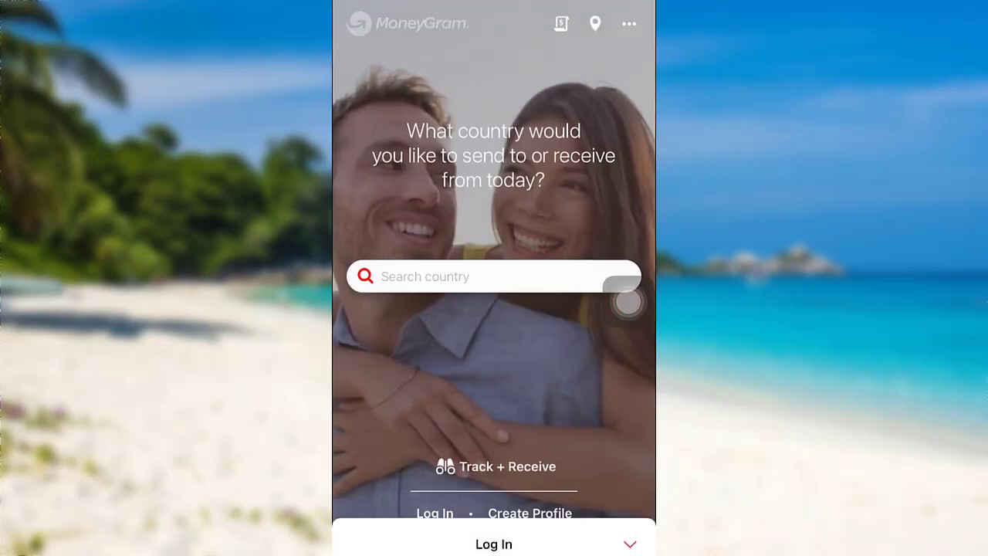
Open the MoneyGram log-in form from the welcome screen's Log In link.
left_click(433, 514)
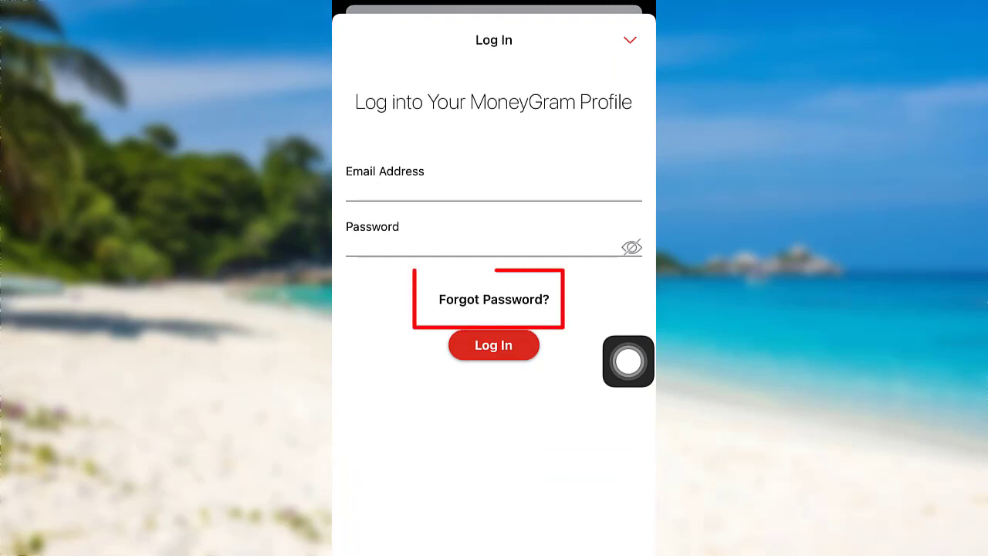
Open the forgot-password screen asking for the profile's email address.
left_click(494, 300)
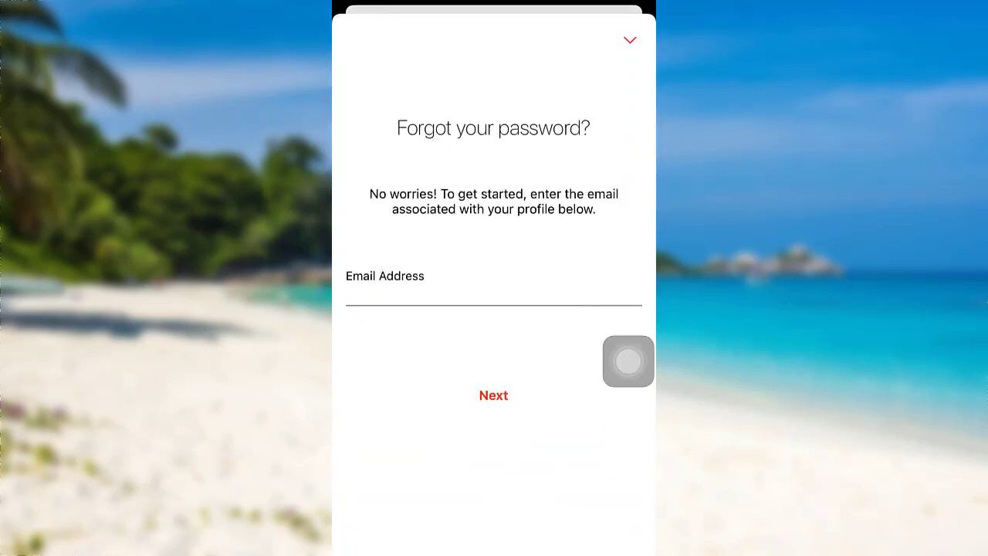